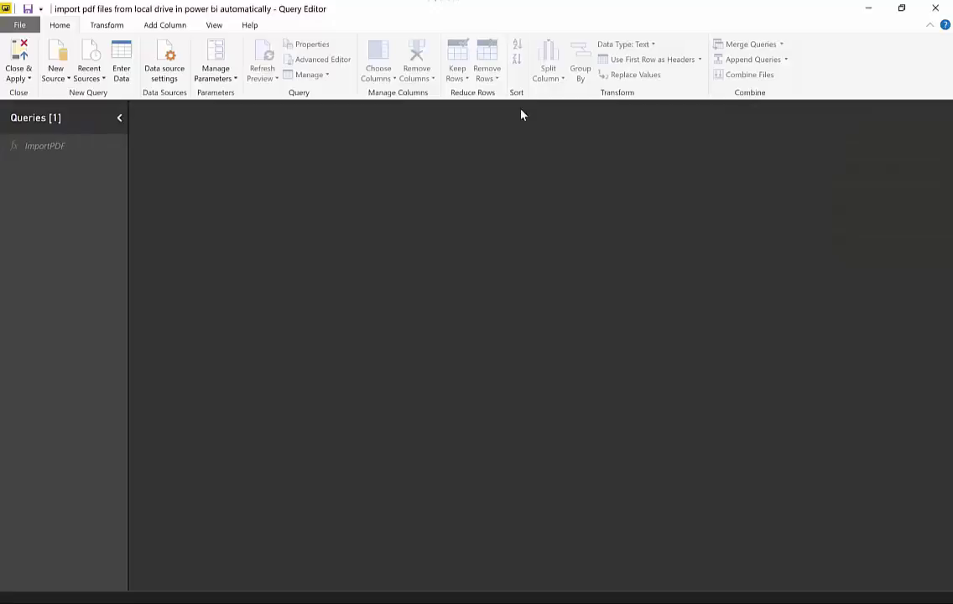
- Select the ImportPDF query to show its pdf, ByPage, ownerPW and userPW parameter form
click(44, 146)
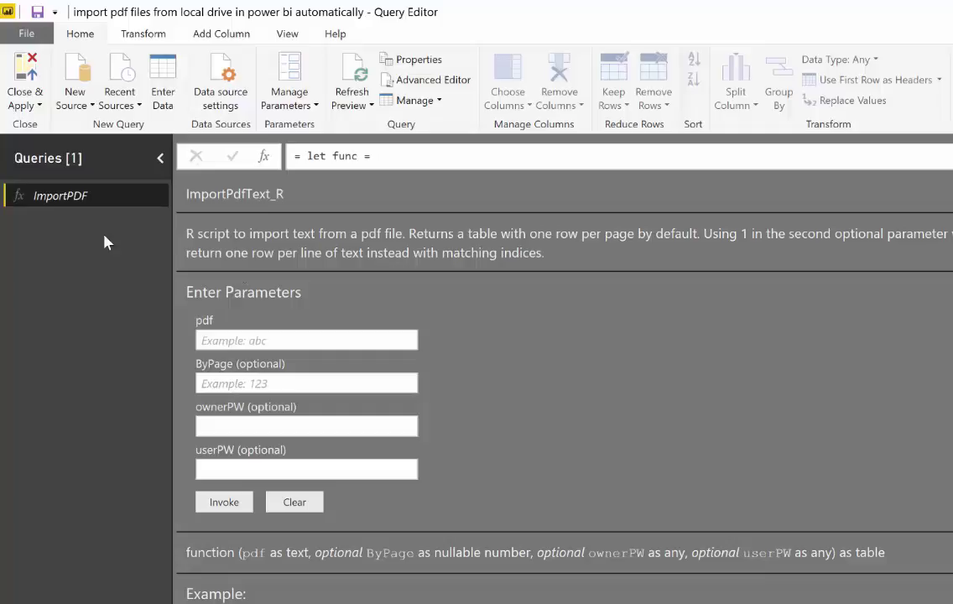
- Choose Folder from the full data source list and set its path to the user's Downloads folder
click(72, 104)
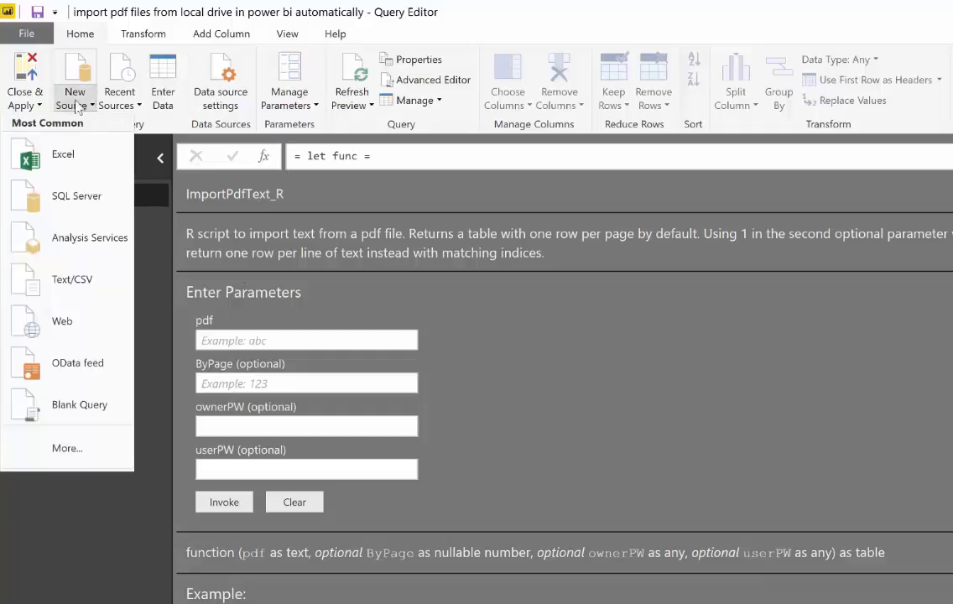
click(67, 446)
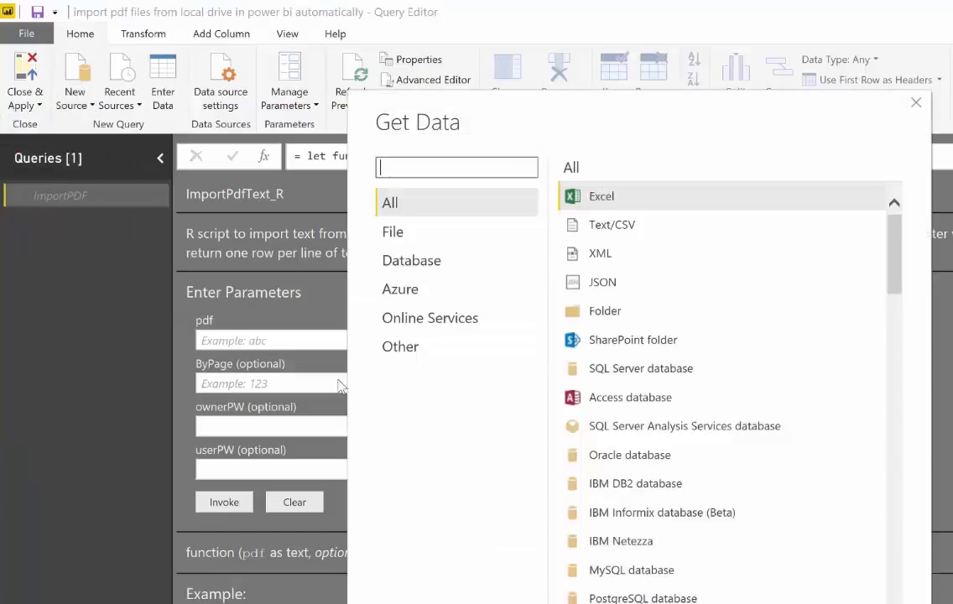
click(610, 312)
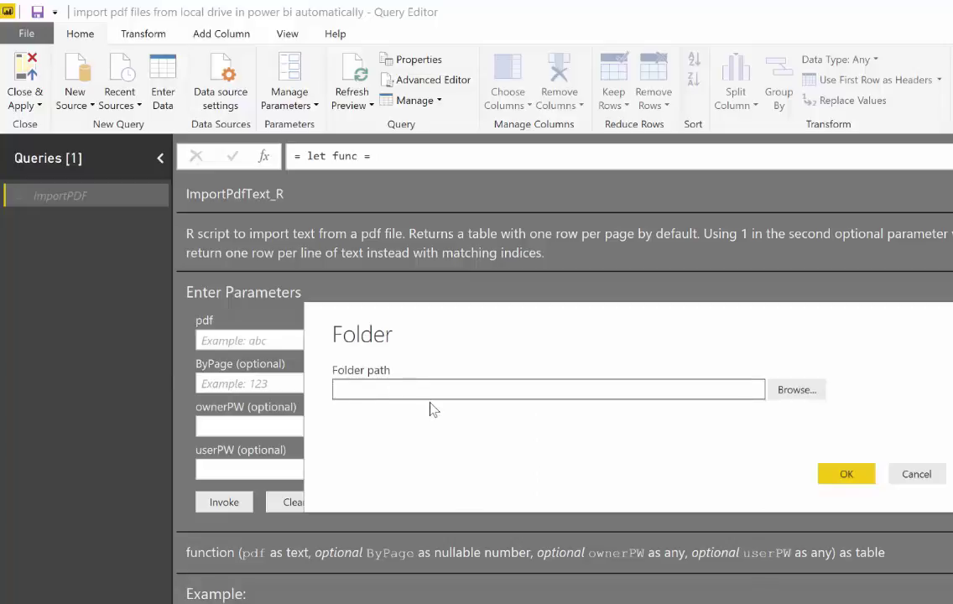
click(759, 380)
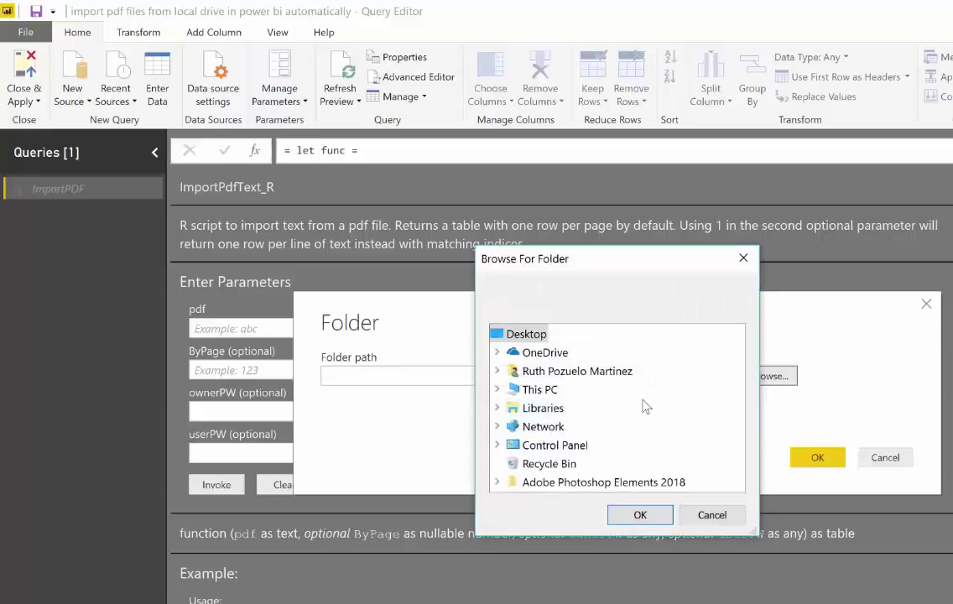
click(496, 371)
click(564, 445)
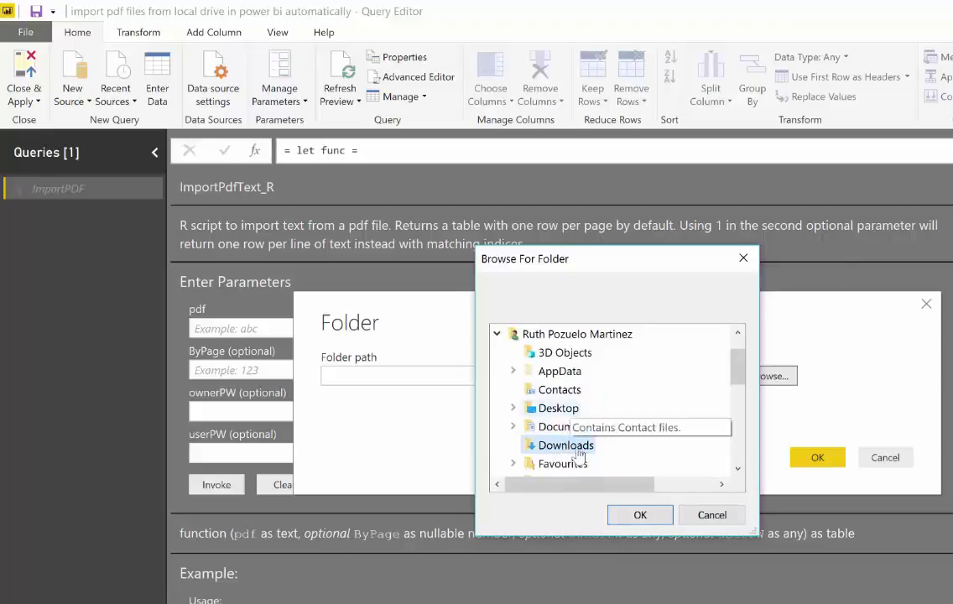
click(640, 515)
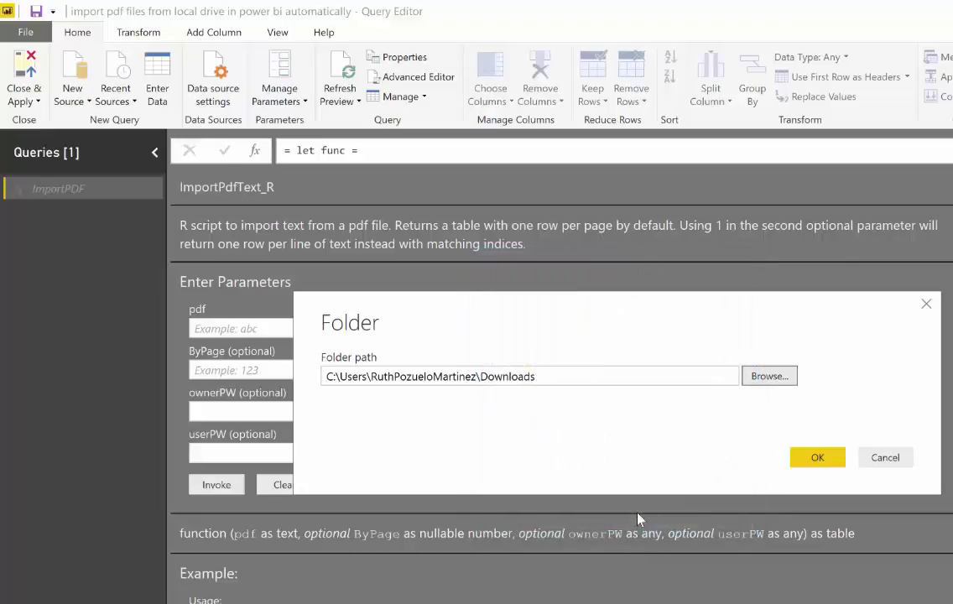
- Load the Downloads folder listing and filter Extension to .pdf, leaving lesson2.pdf and lesson2 (1).pdf
click(826, 461)
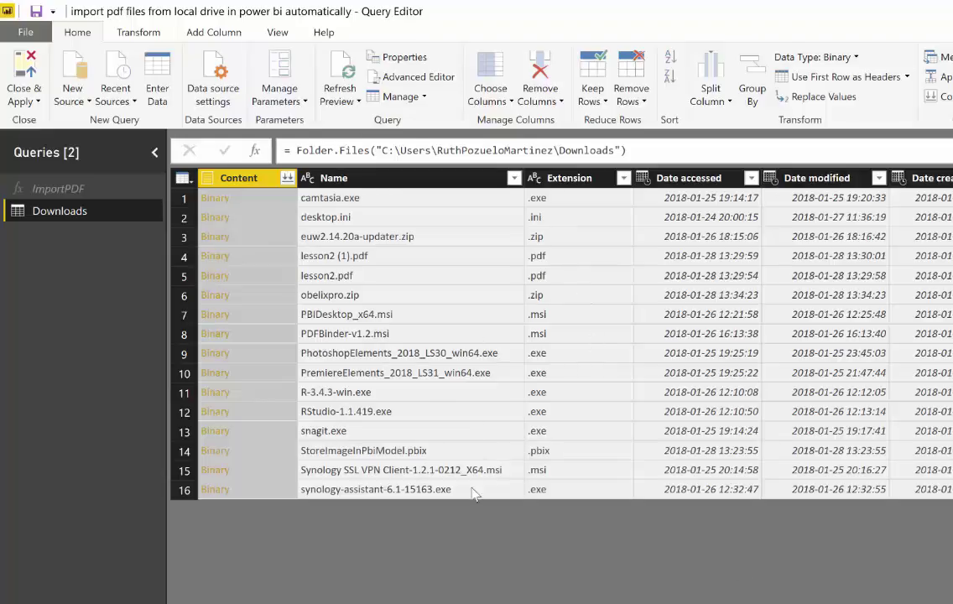
click(624, 177)
click(378, 375)
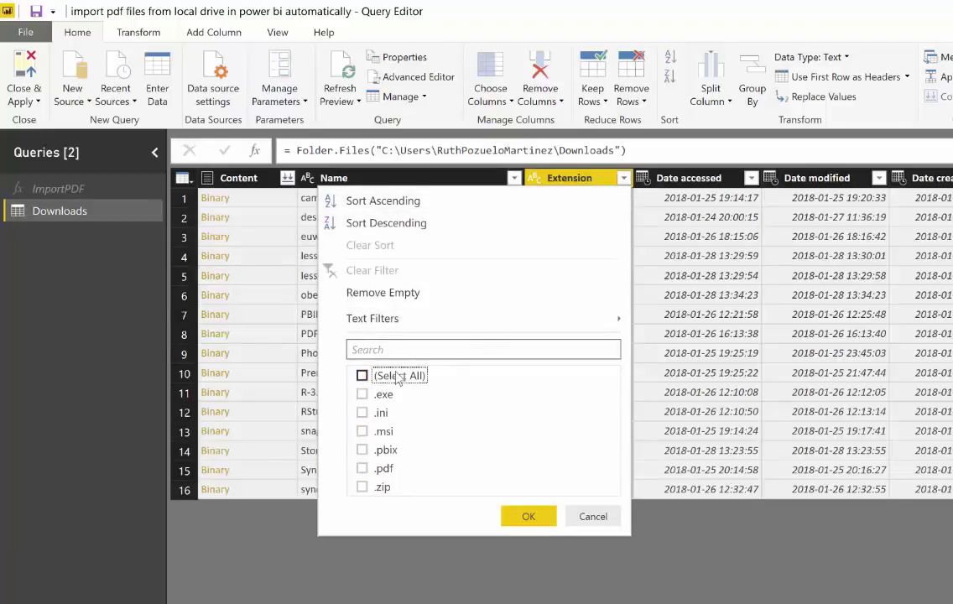
click(389, 472)
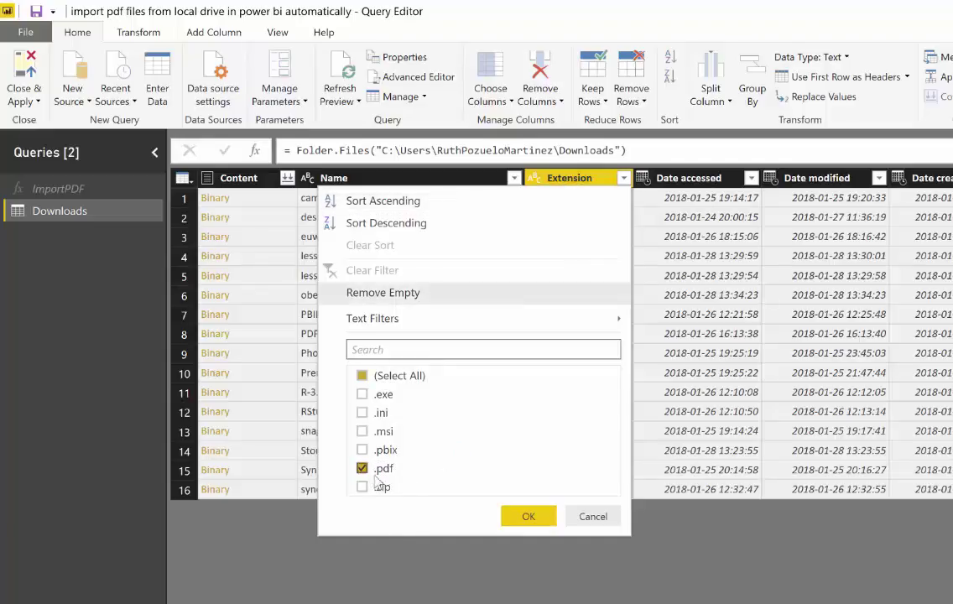
click(533, 516)
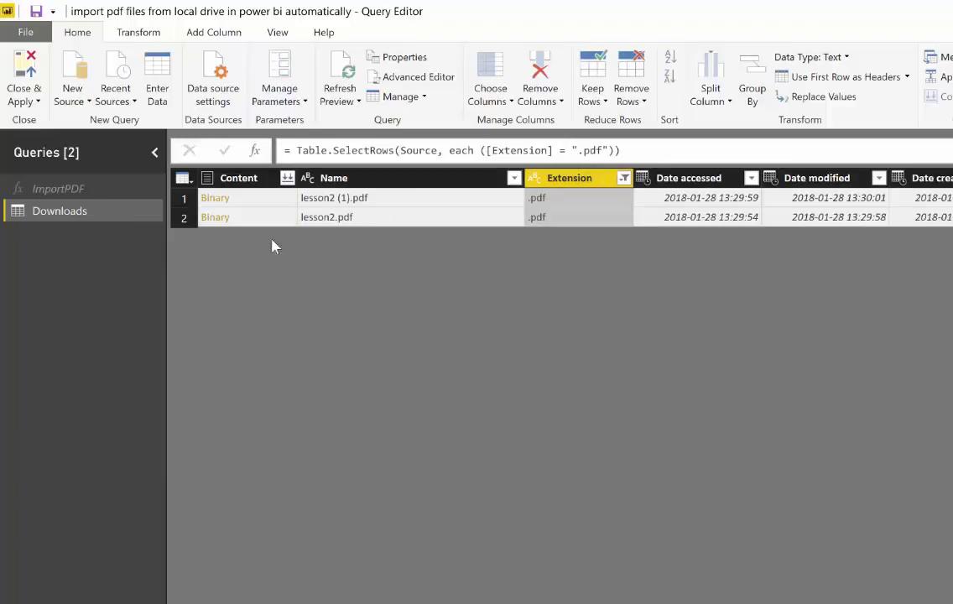
click(53, 189)
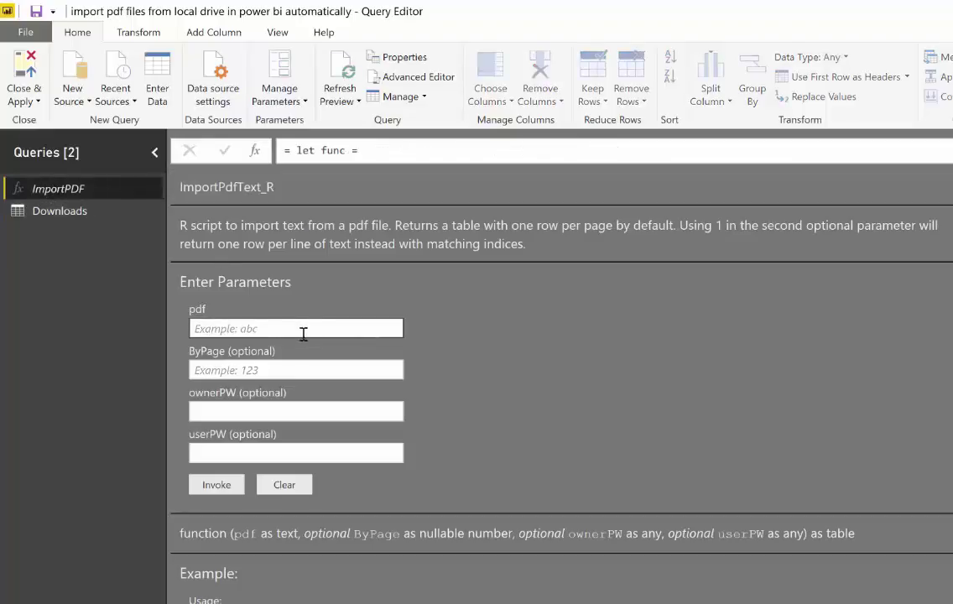
click(264, 329)
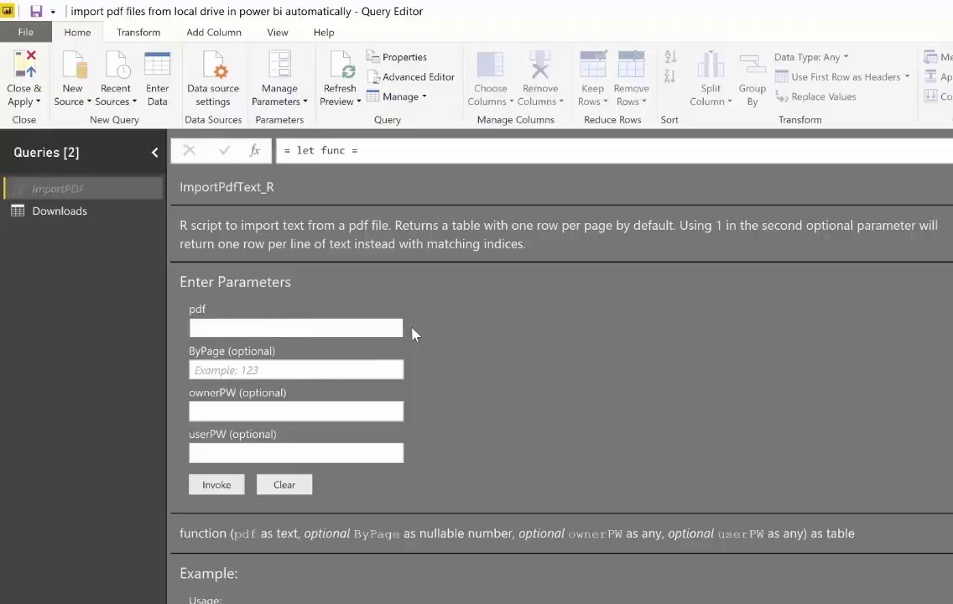
click(241, 375)
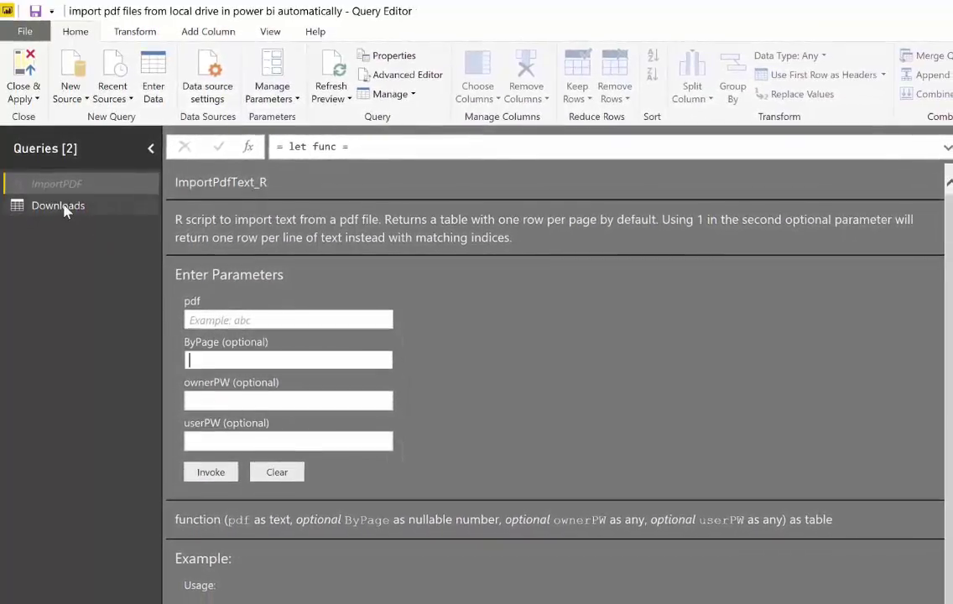
click(66, 210)
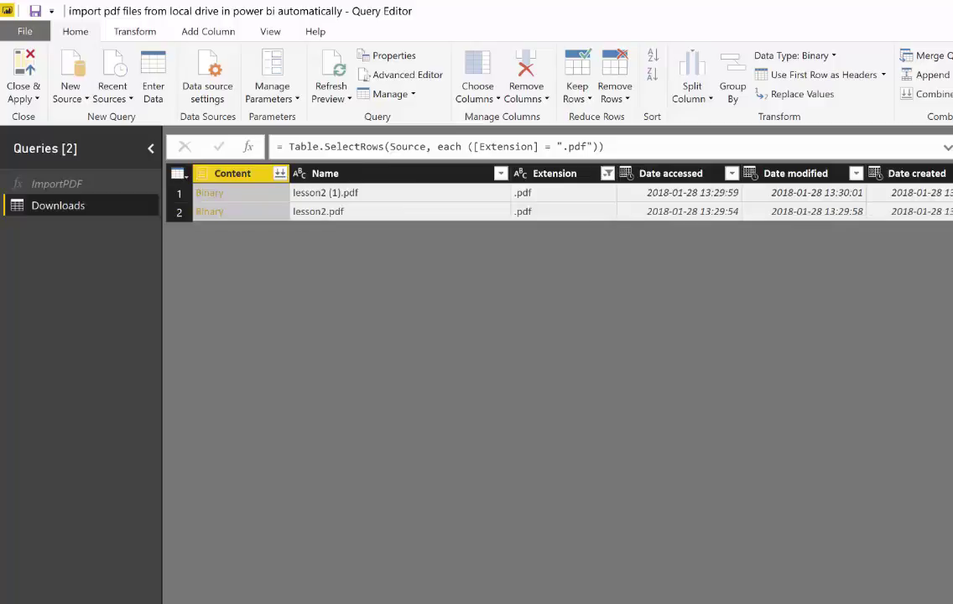
scroll(558, 201, right, 5)
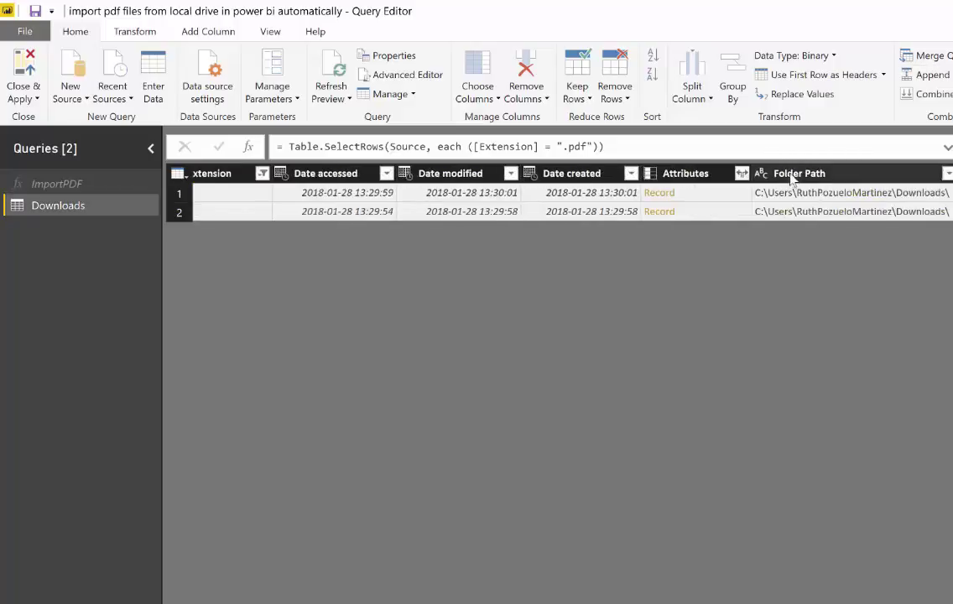
scroll(351, 193, left, 5)
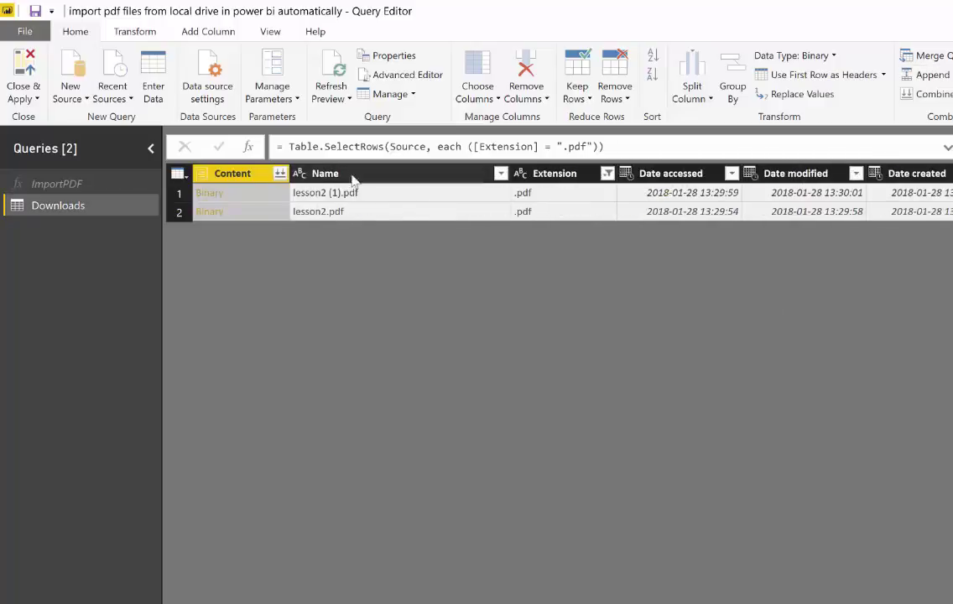
- Add a custom column named PDFUrl with the formula [Folder Path] & [Name]
click(211, 31)
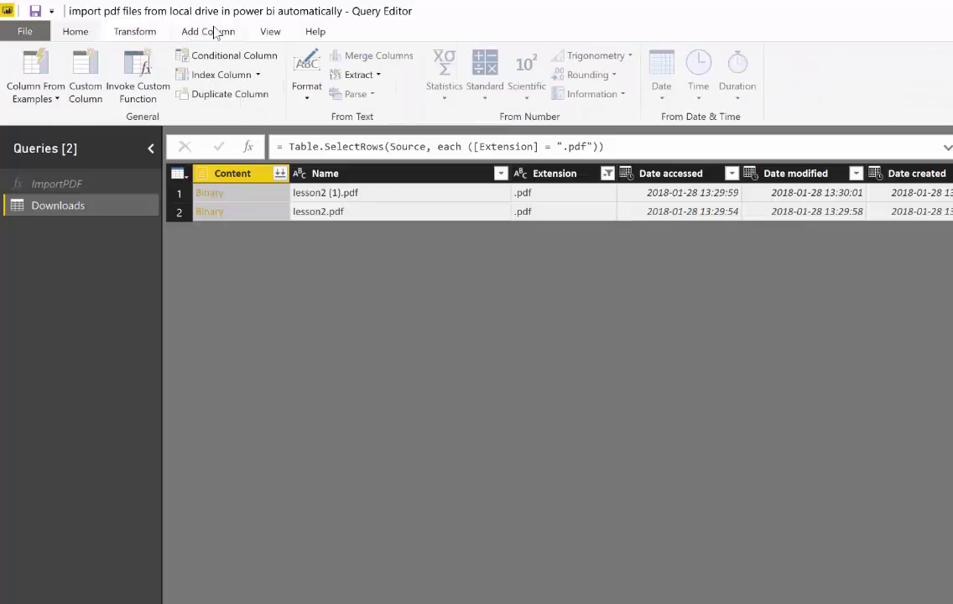
click(86, 80)
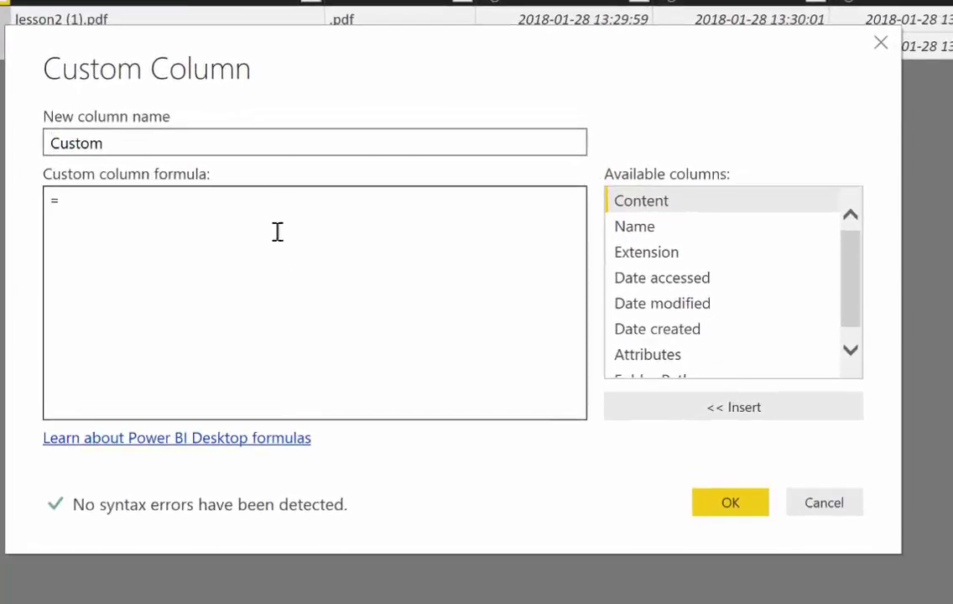
click(338, 265)
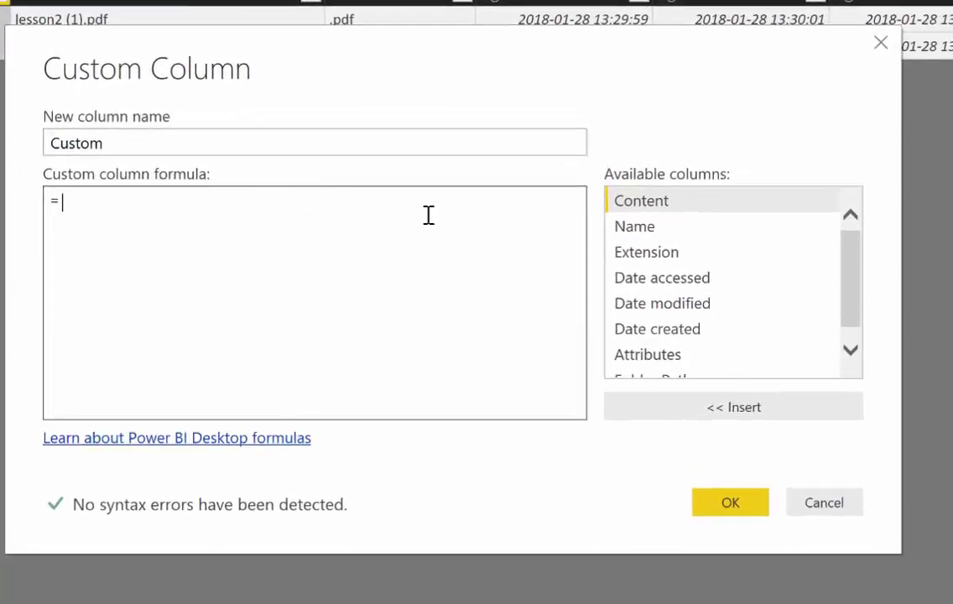
scroll(686, 357, down, 1)
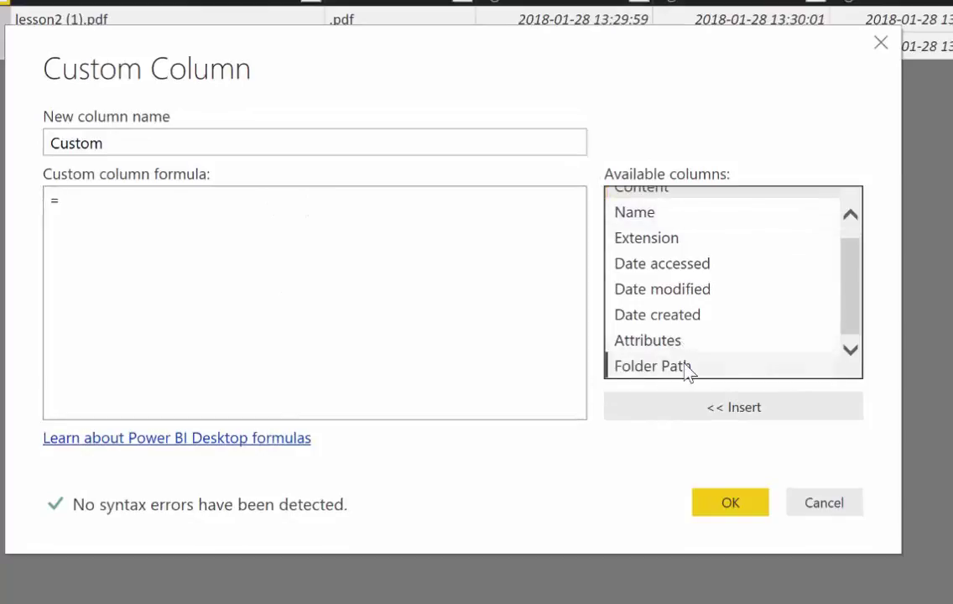
double_click(685, 368)
text(&)
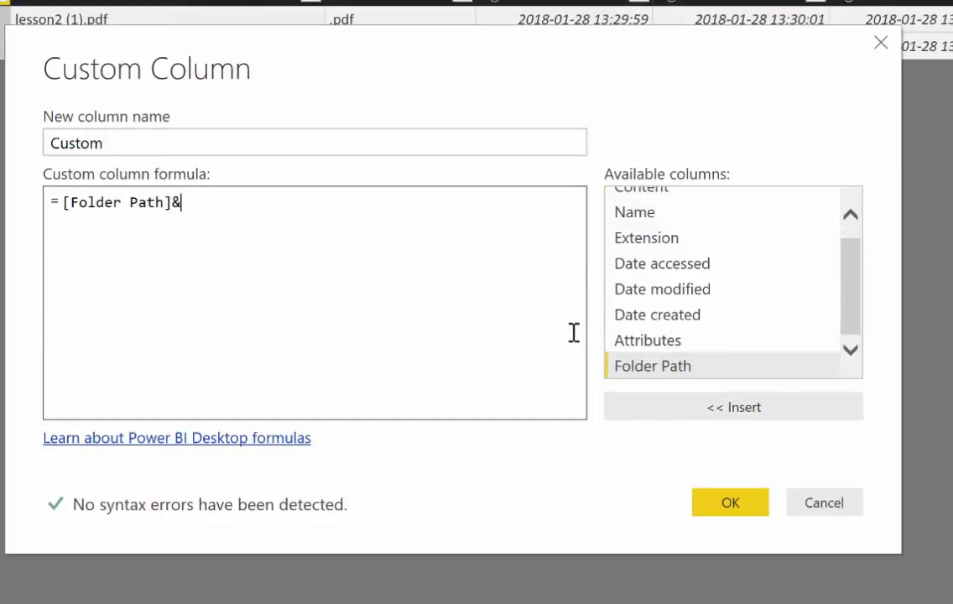
double_click(656, 213)
double_click(77, 142)
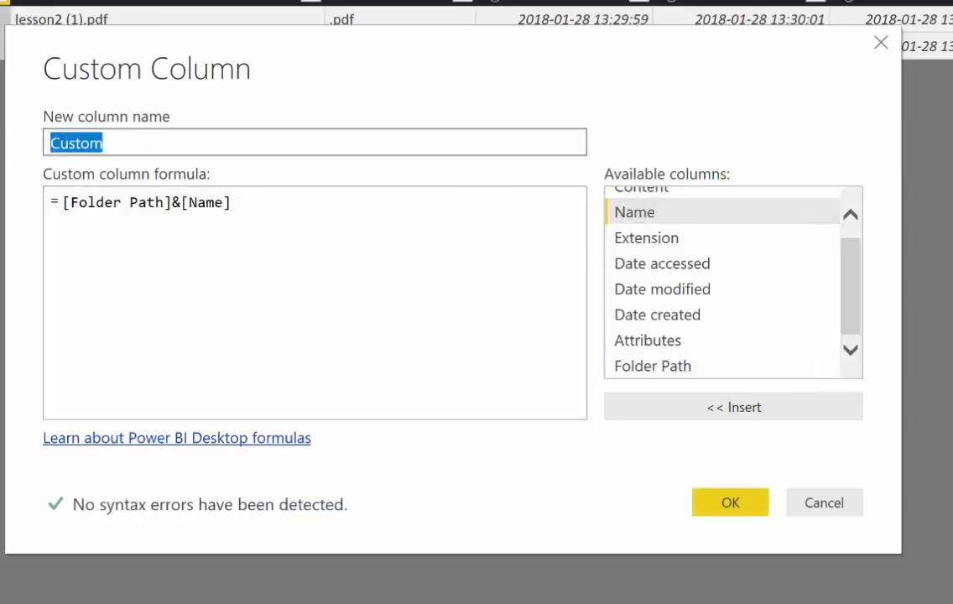
text(PDFUr)
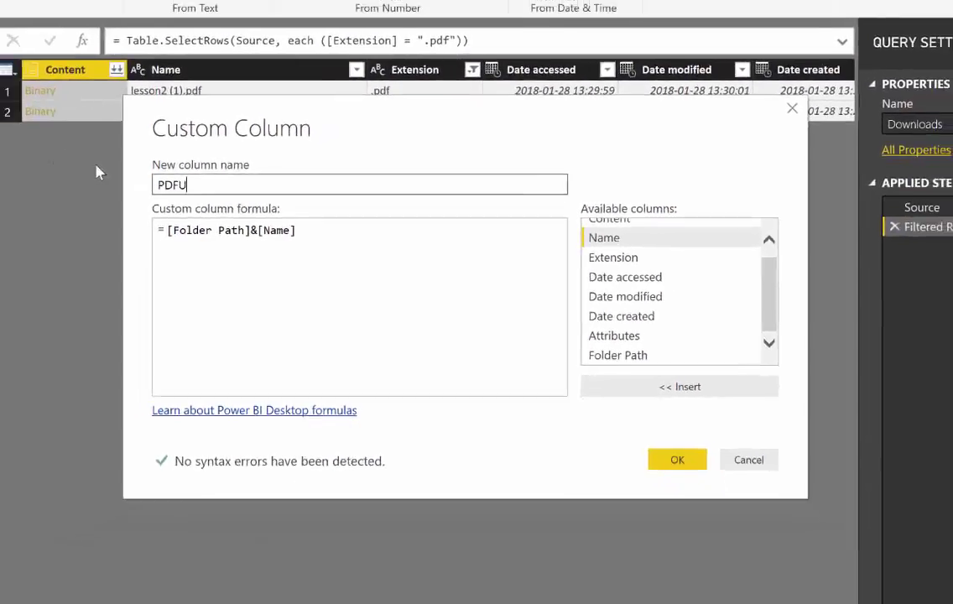
text(l)
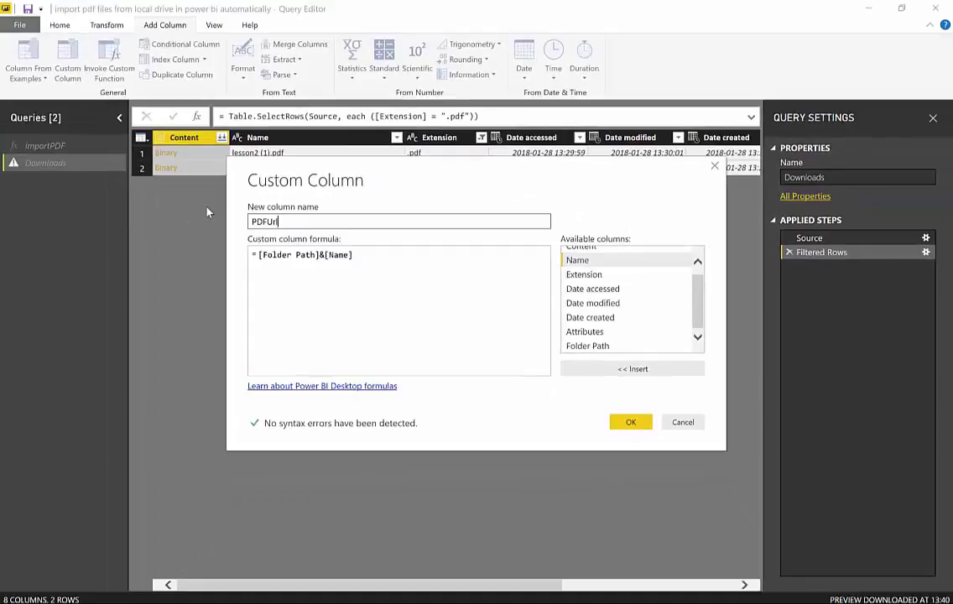
click(632, 423)
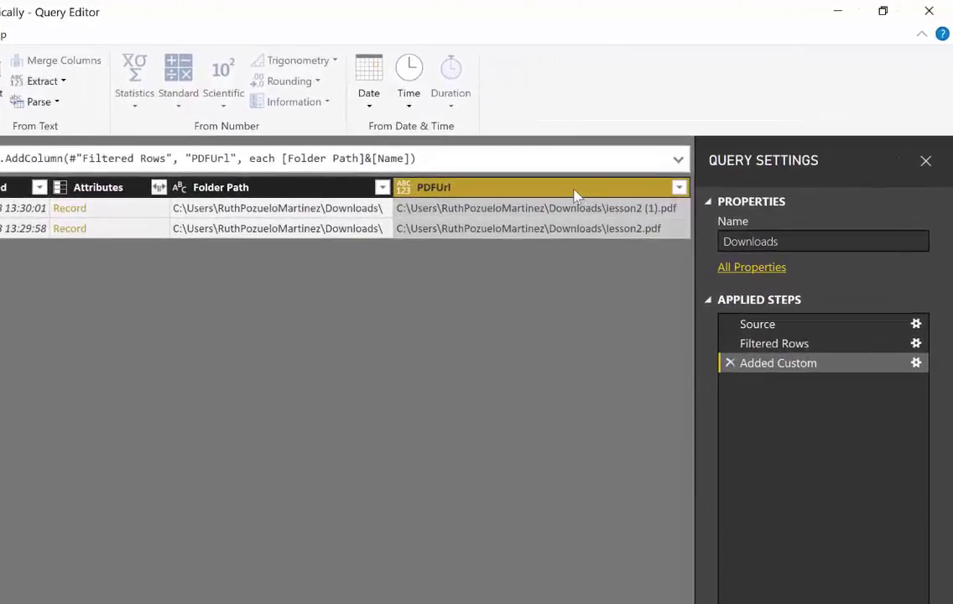
- Keep only PDFUrl, then set Invoke Custom Function to ImportPDF with pdf = PDFUrl and ByPage 1
right_click(576, 195)
click(692, 238)
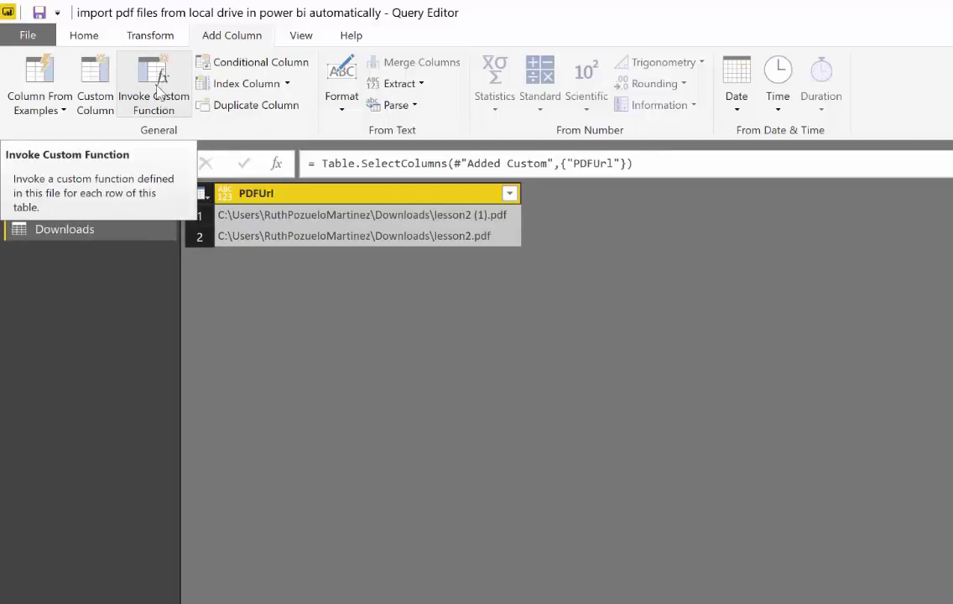
click(158, 92)
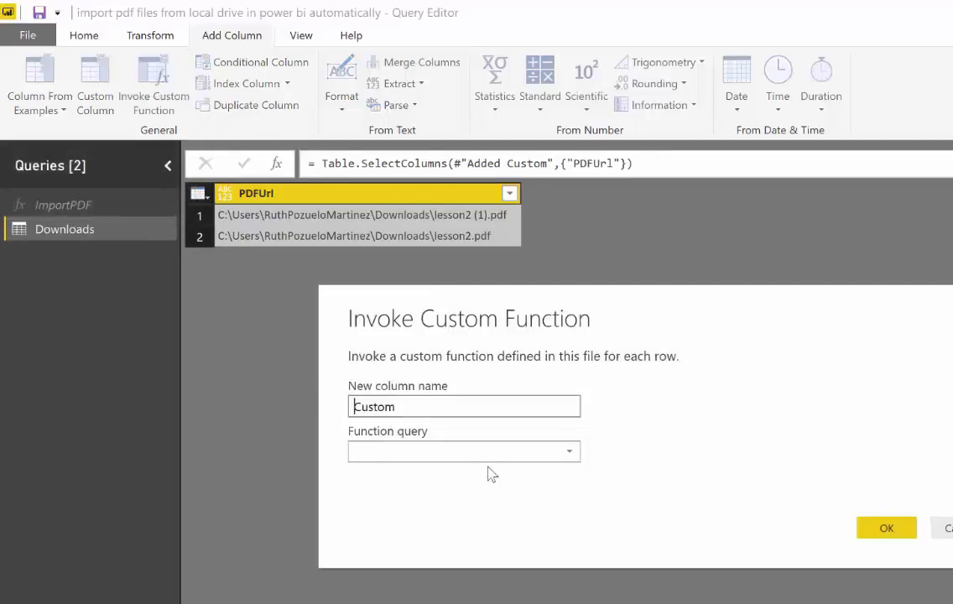
click(510, 454)
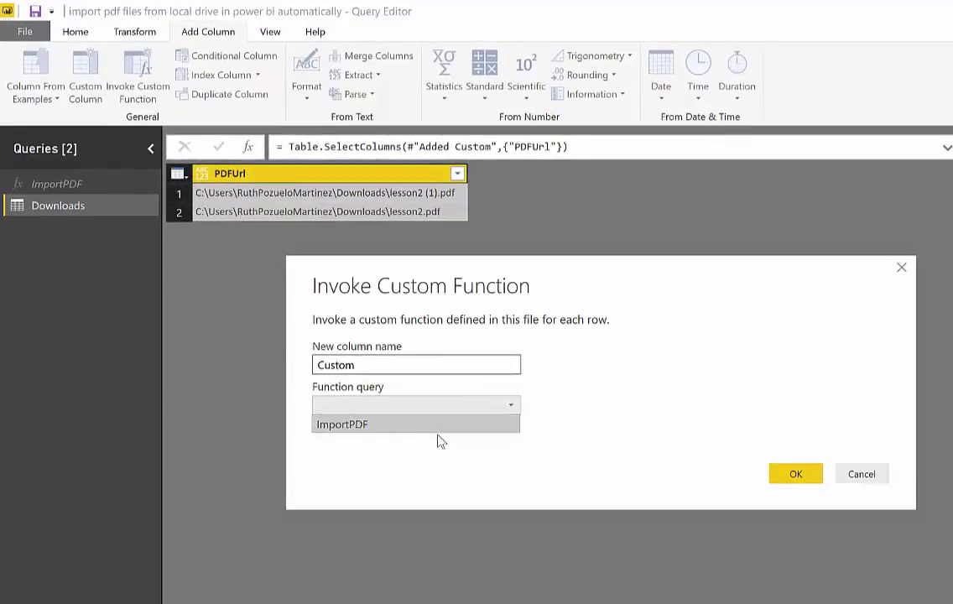
click(425, 426)
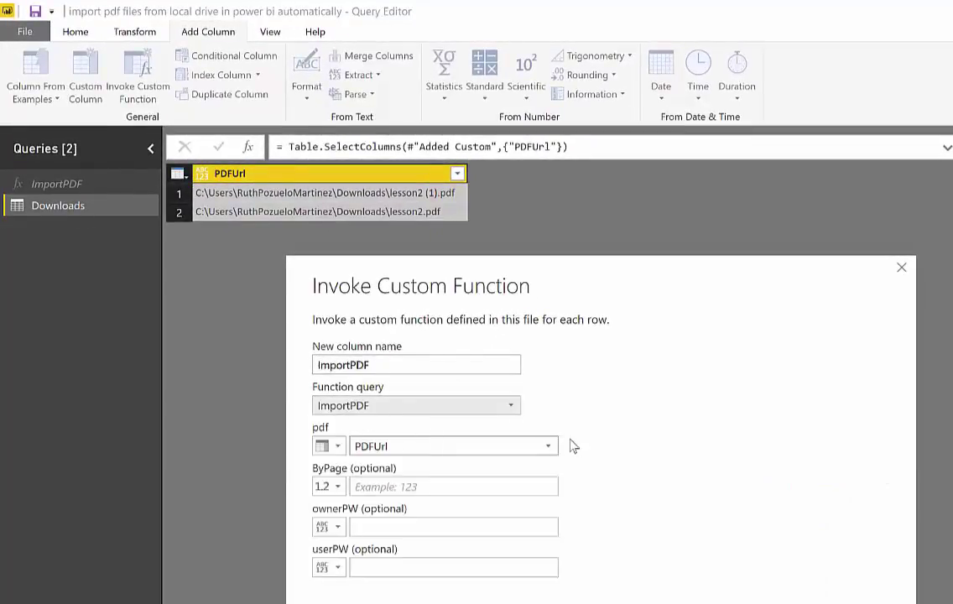
click(442, 485)
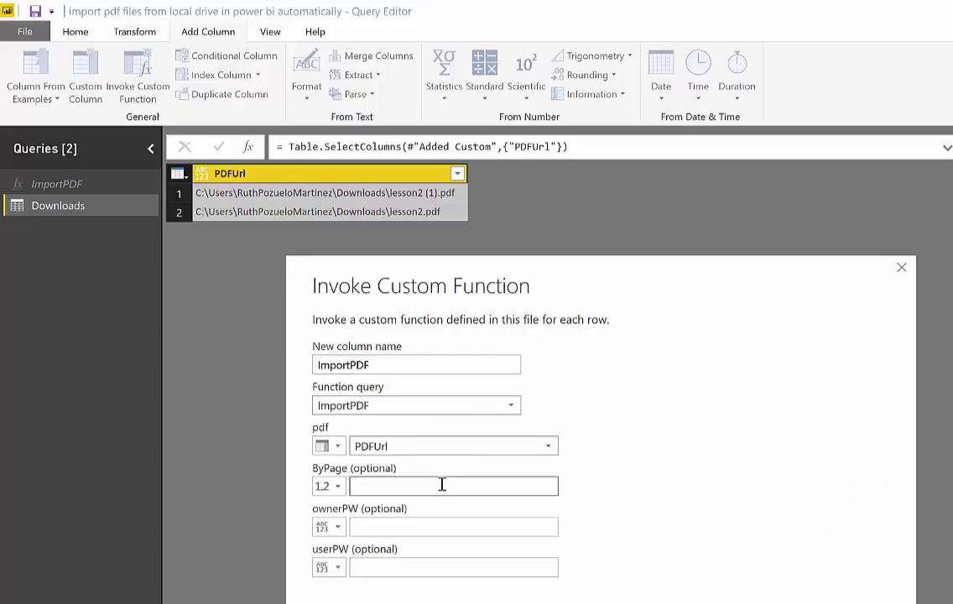
text(1)
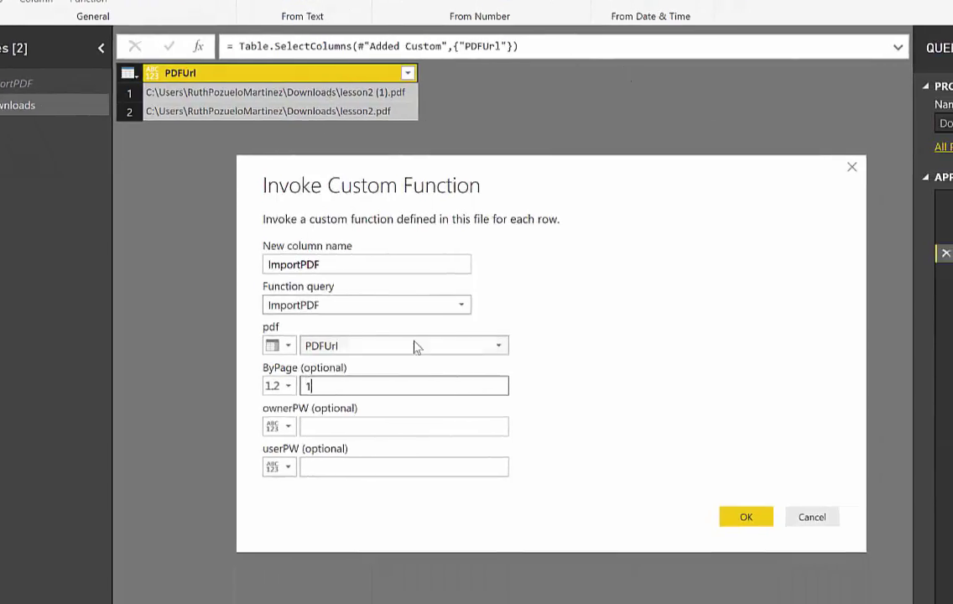
click(385, 347)
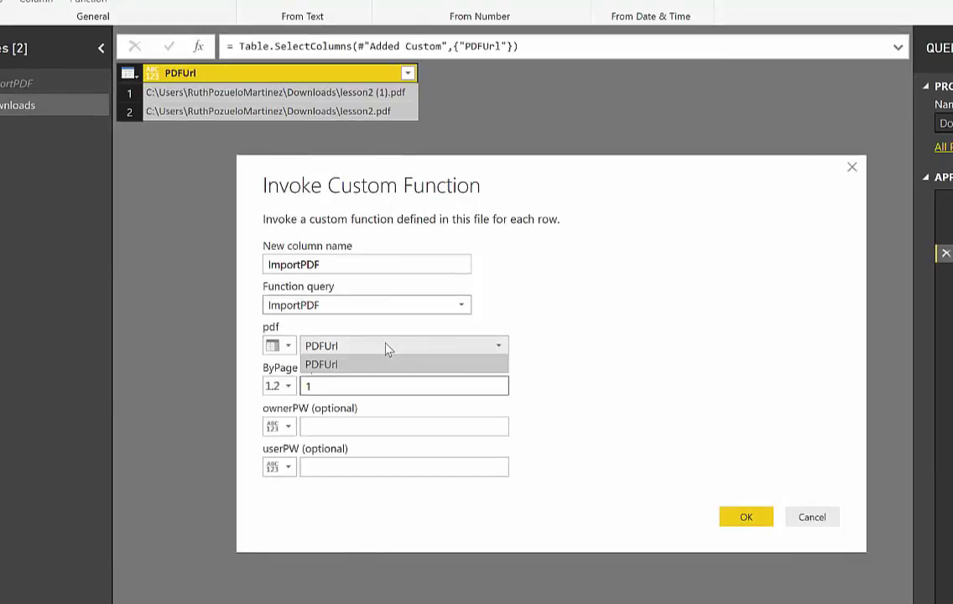
click(388, 349)
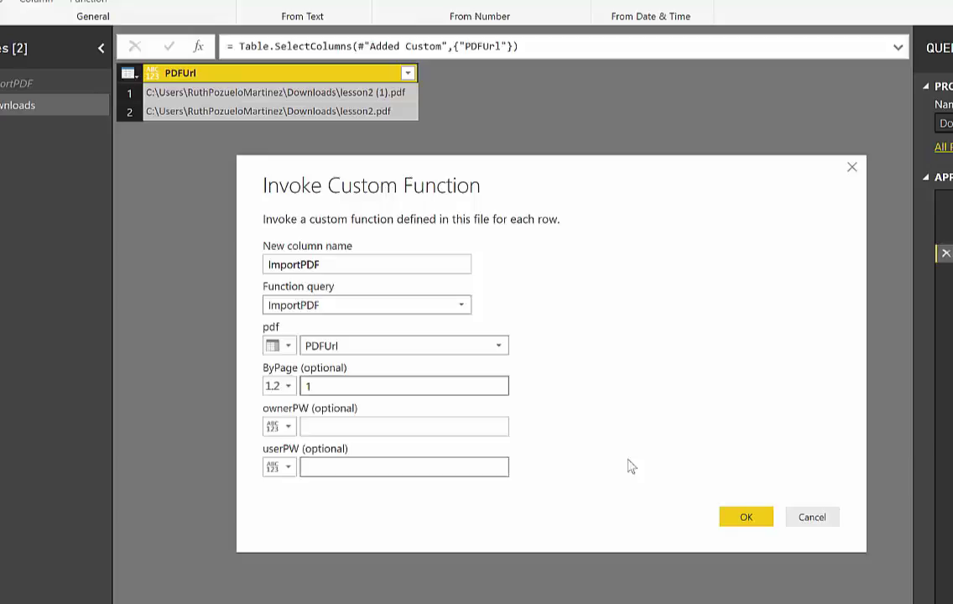
- Create the ImportPDF column and expand it without prefixes into Column1, PageIndex and RowIndex
click(744, 521)
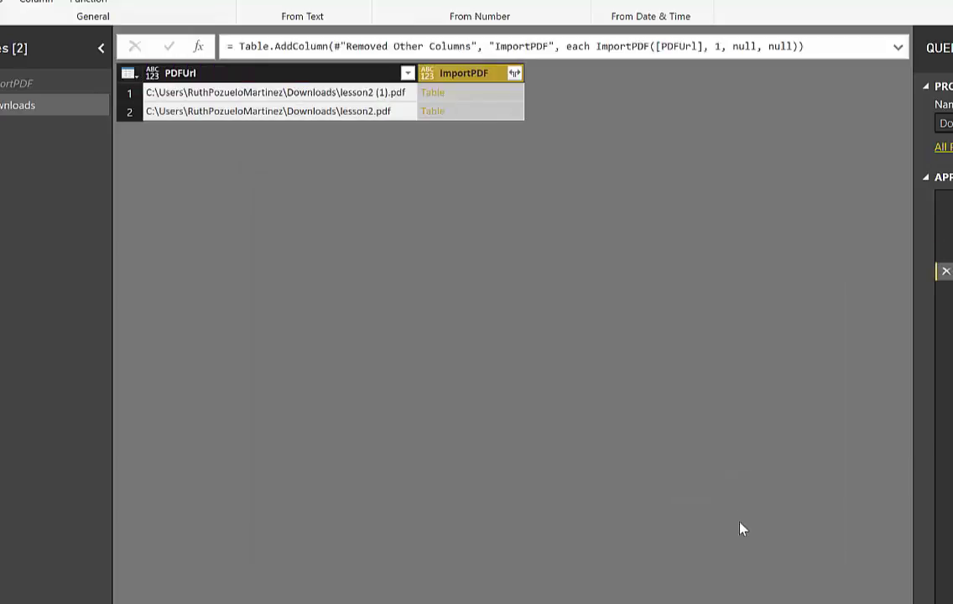
click(514, 74)
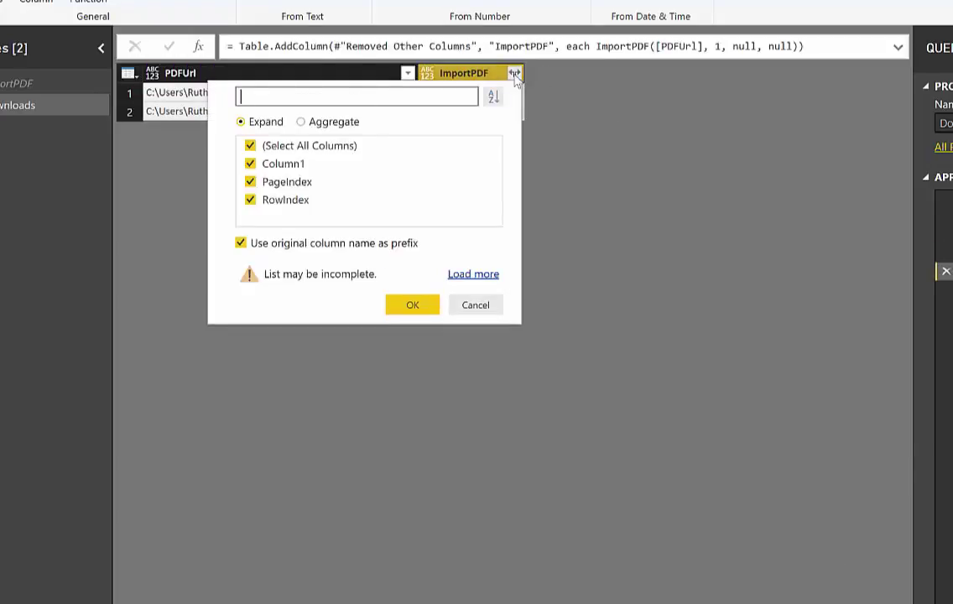
click(369, 243)
click(410, 305)
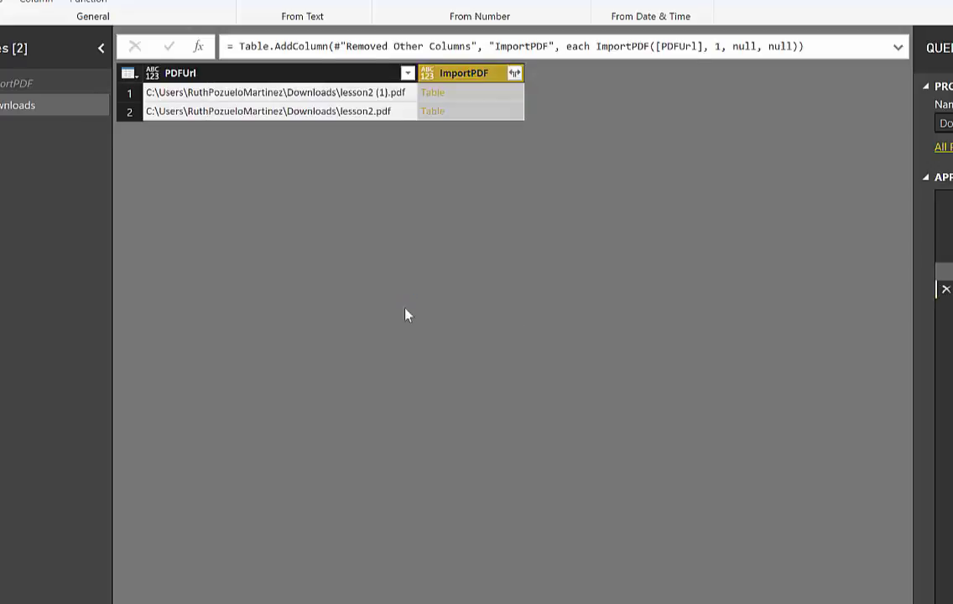
scroll(834, 419, down, 15)
scroll(575, 334, down, 20)
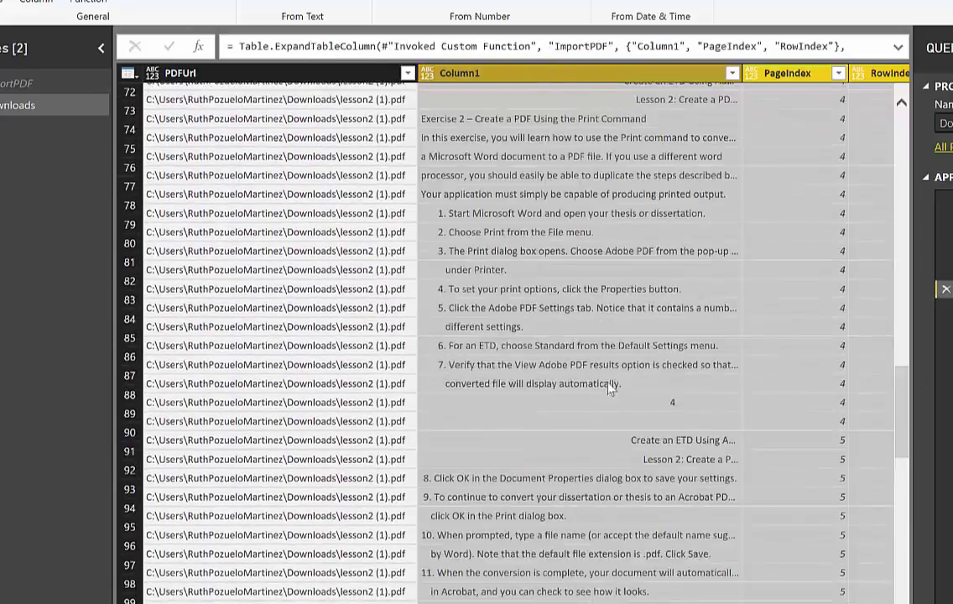
scroll(428, 234, up, 19)
scroll(422, 216, up, 17)
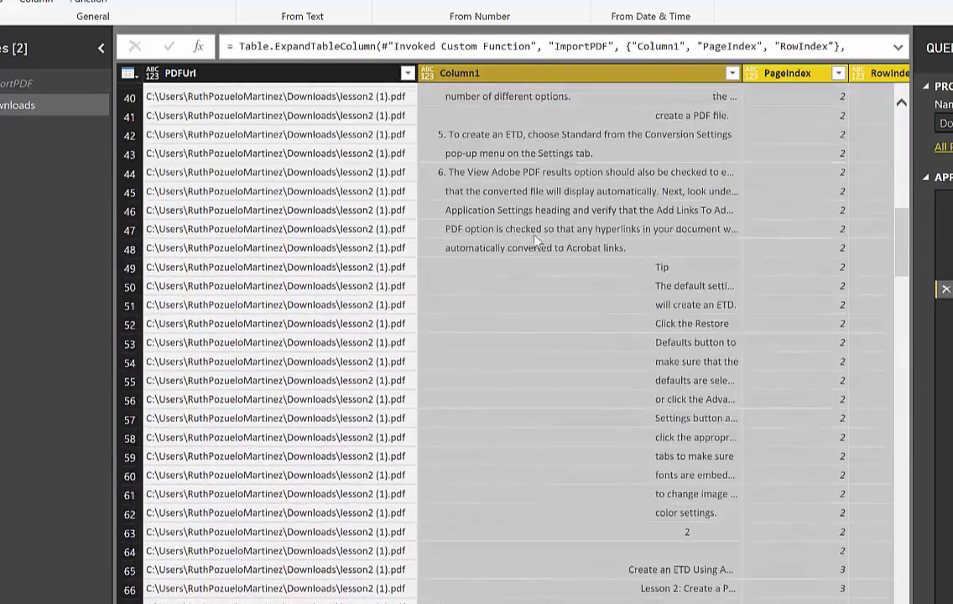